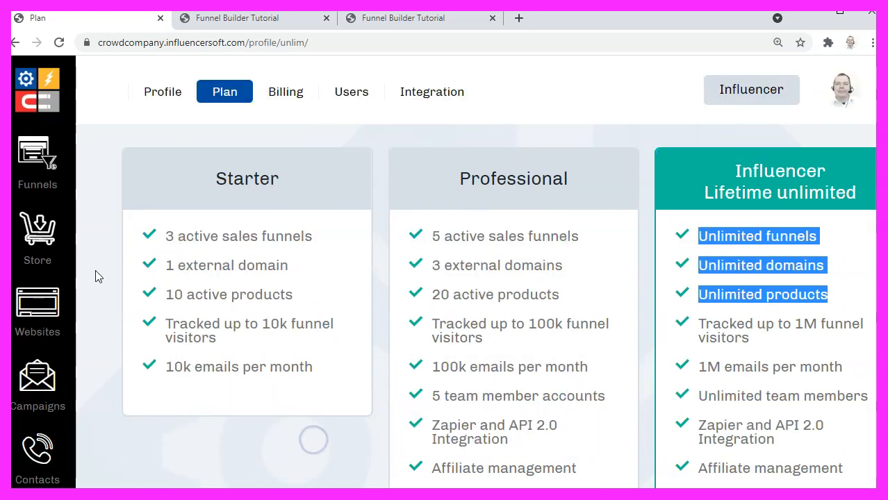
View the live main page of the Funnel Builder Tutorial website and close all of its open preview tabs.
{"action": "left_click", "coordinate": [44, 314]}
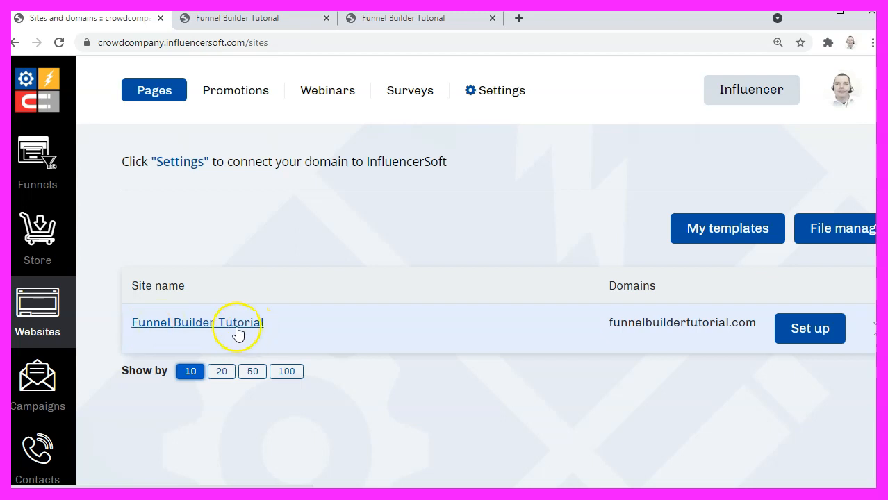
{"action": "left_click", "coordinate": [190, 330]}
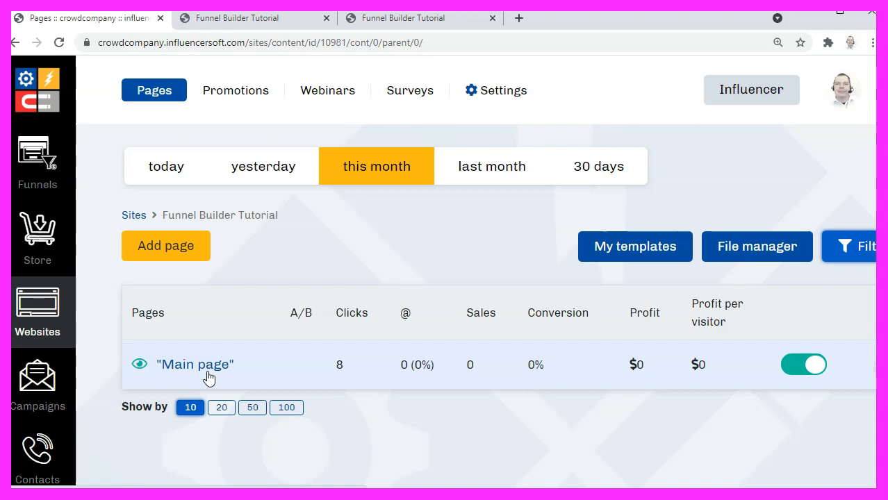
{"action": "left_click", "coordinate": [140, 365]}
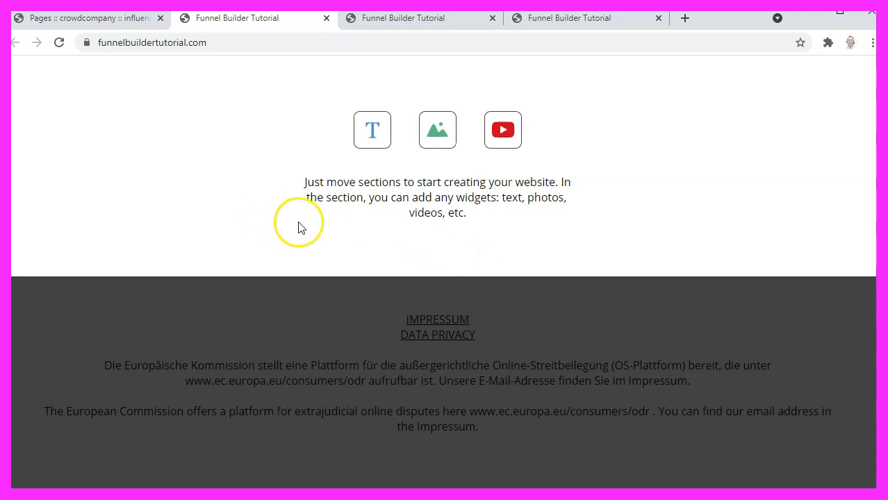
{"action": "left_click", "coordinate": [326, 19]}
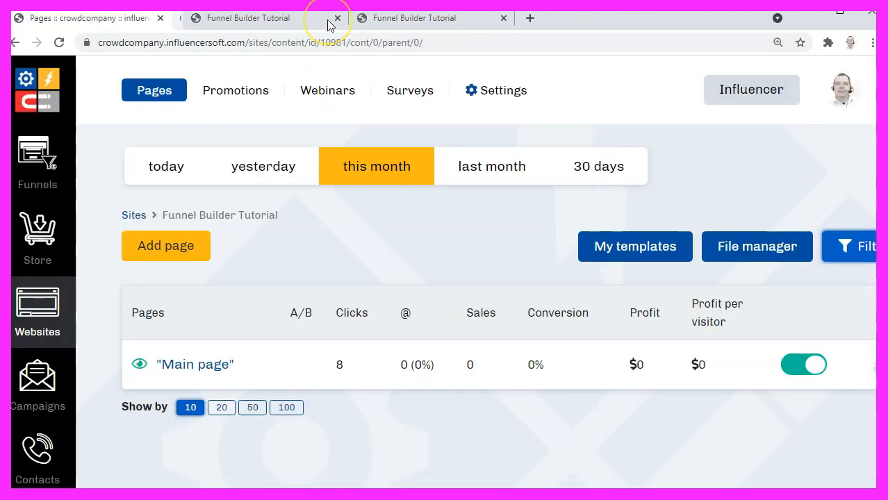
{"action": "left_click", "coordinate": [326, 19]}
{"action": "left_click", "coordinate": [325, 19]}
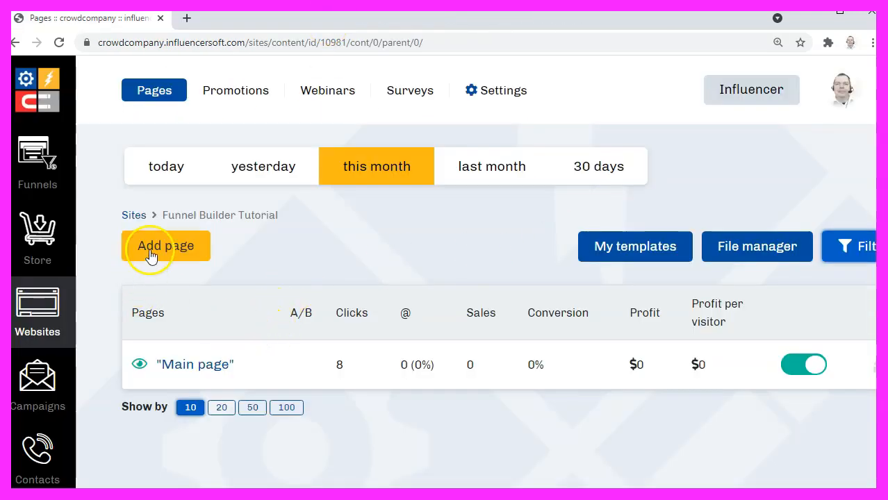
Open the main page in the page editor and insert the "Sales page V2 - Header - 01" section as its header.
{"action": "left_click", "coordinate": [182, 371]}
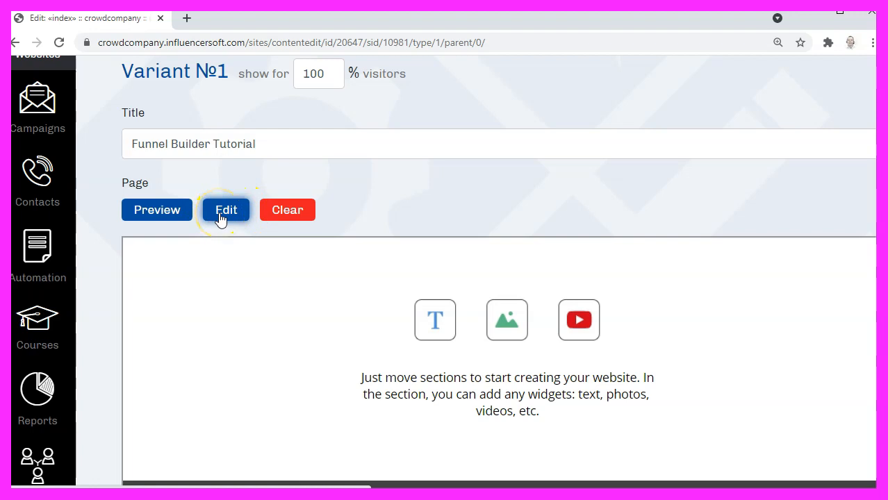
{"action": "left_click", "coordinate": [223, 215]}
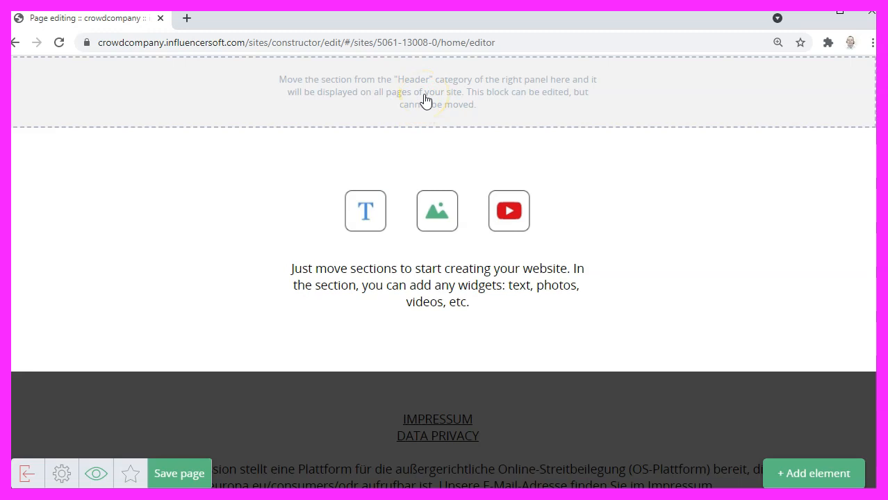
{"action": "left_click", "coordinate": [425, 99]}
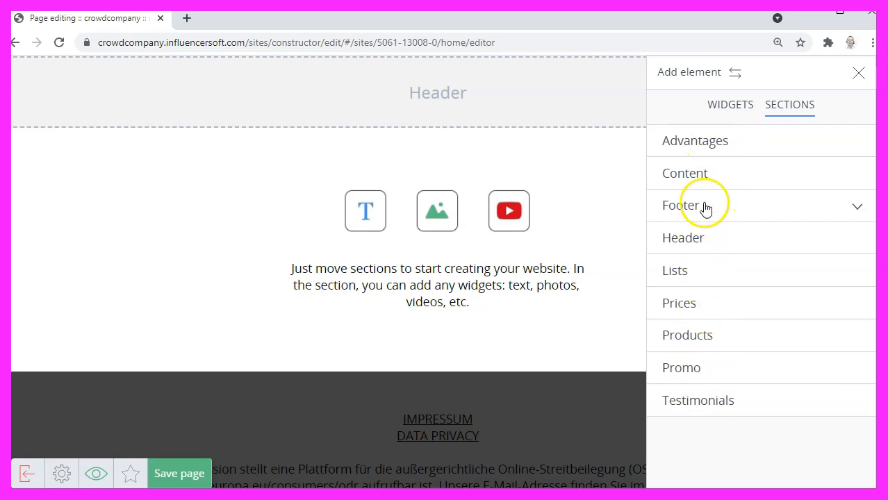
{"action": "left_click", "coordinate": [690, 249]}
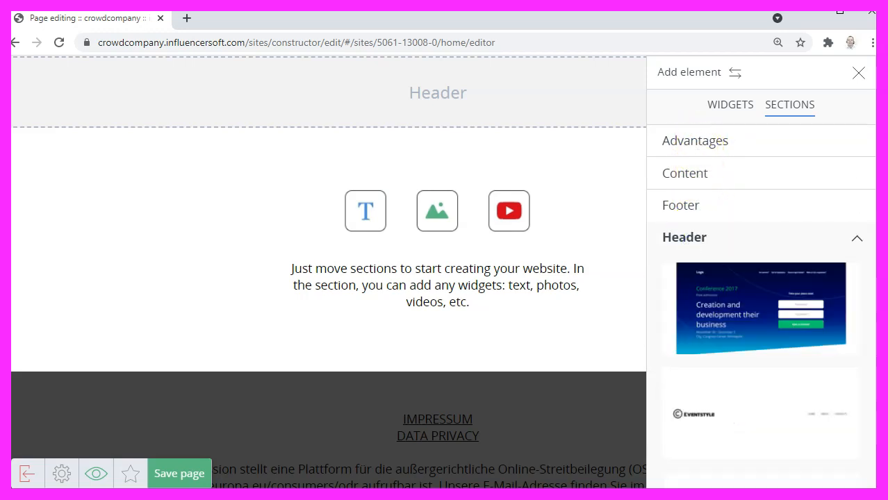
{"action": "scroll", "coordinate": [726, 232], "scroll_direction": "down", "scroll_amount": 2}
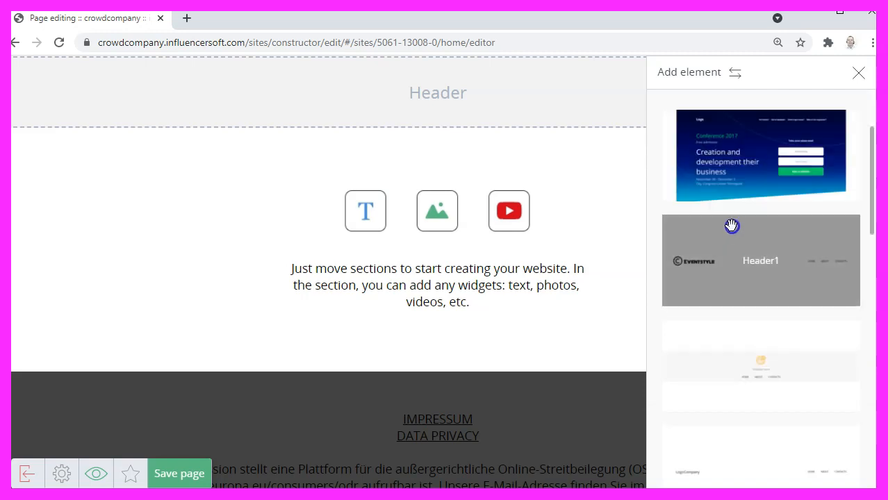
{"action": "scroll", "coordinate": [729, 226], "scroll_direction": "down", "scroll_amount": 2}
{"action": "scroll", "coordinate": [733, 221], "scroll_direction": "down", "scroll_amount": 5}
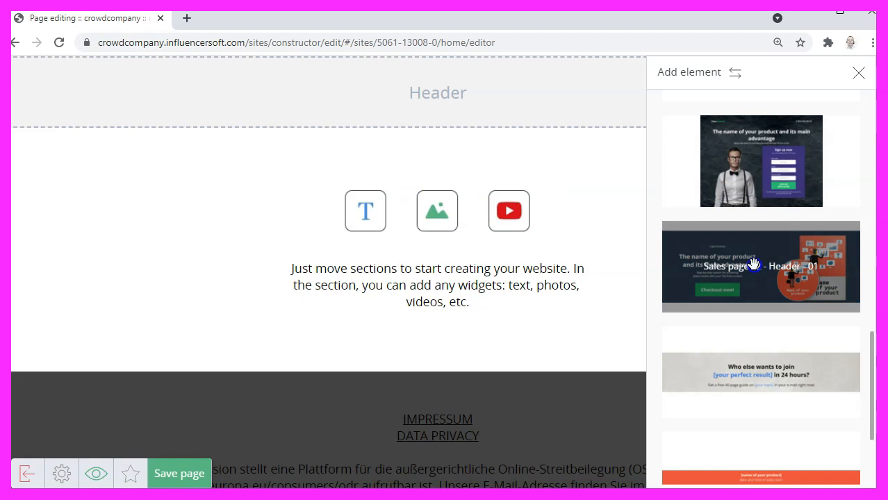
{"action": "left_click_drag", "start_coordinate": [754, 265], "coordinate": [412, 104]}
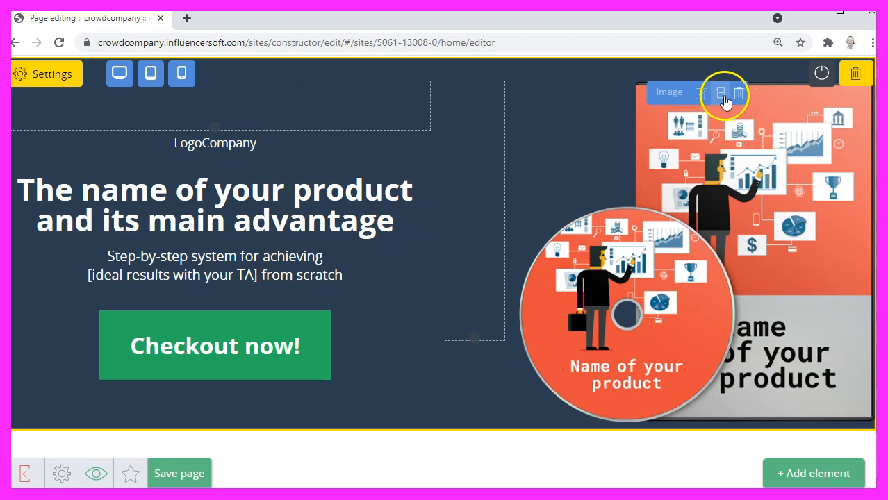
Replace the product cover image in the header with FunnelBuilderTutorial.png.
{"action": "left_click", "coordinate": [702, 92]}
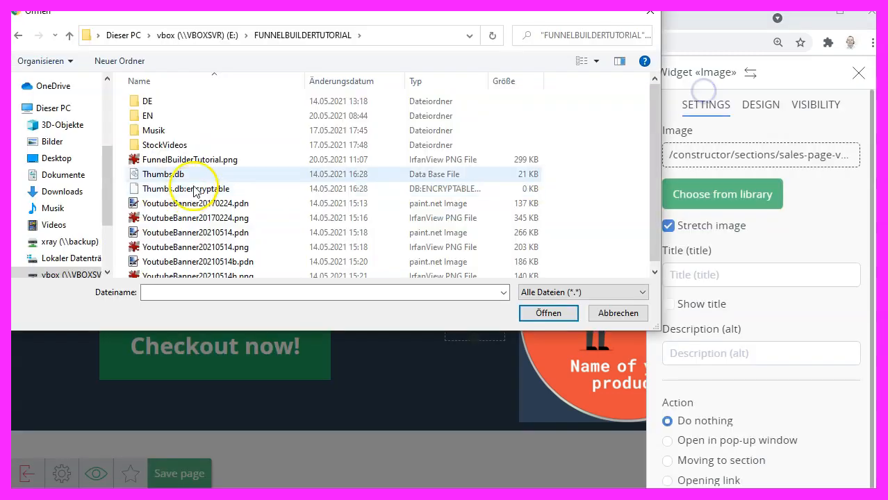
{"action": "double_click", "coordinate": [213, 161]}
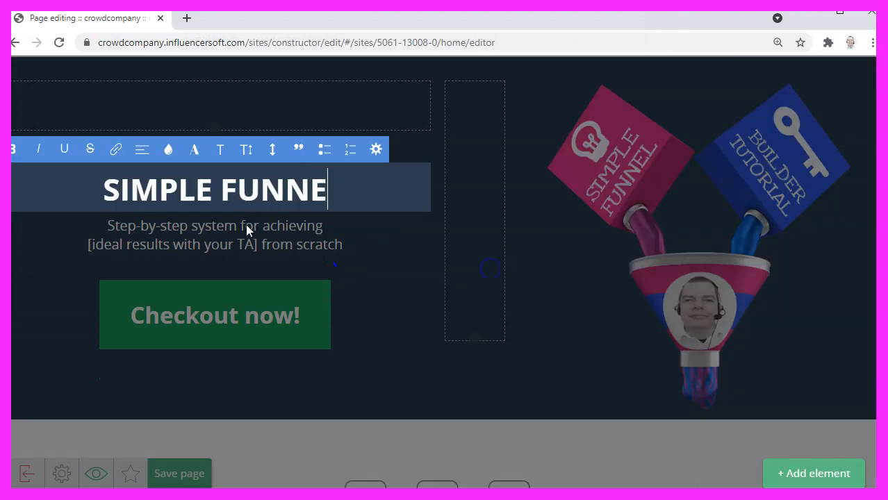
Set the headline to "SIMPLE FUNNEL BUILDER TUTORIAL" and the subtitle to "BUILD YOUR FUNNEL COMPONENTS IN UNDER 5 MINUTES", deleting the LogoCompany text.
{"action": "type", "text": "LE FUNNEL BUILDER TUTORIAL"}
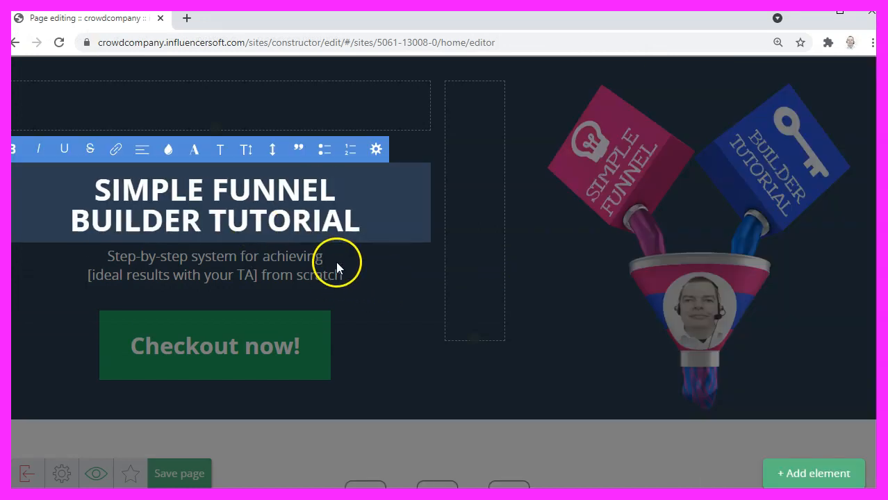
{"action": "left_click", "coordinate": [152, 143]}
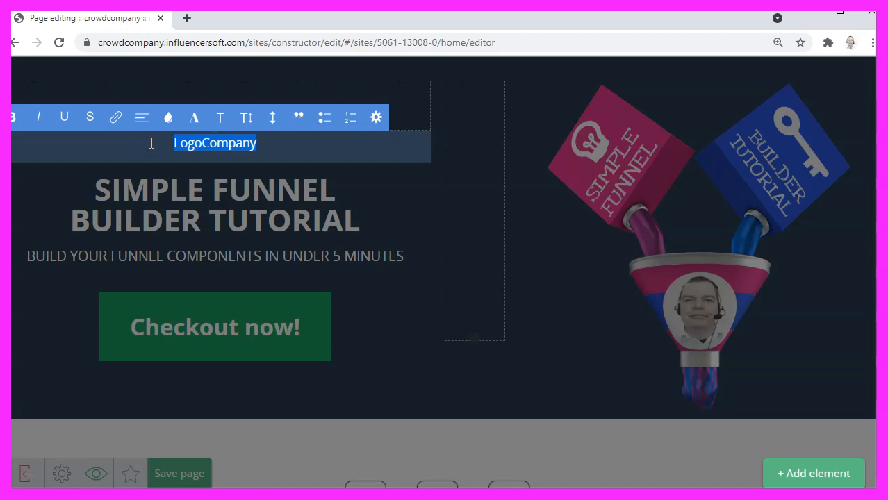
{"action": "key", "text": "BackSpace"}
{"action": "left_click", "coordinate": [195, 326]}
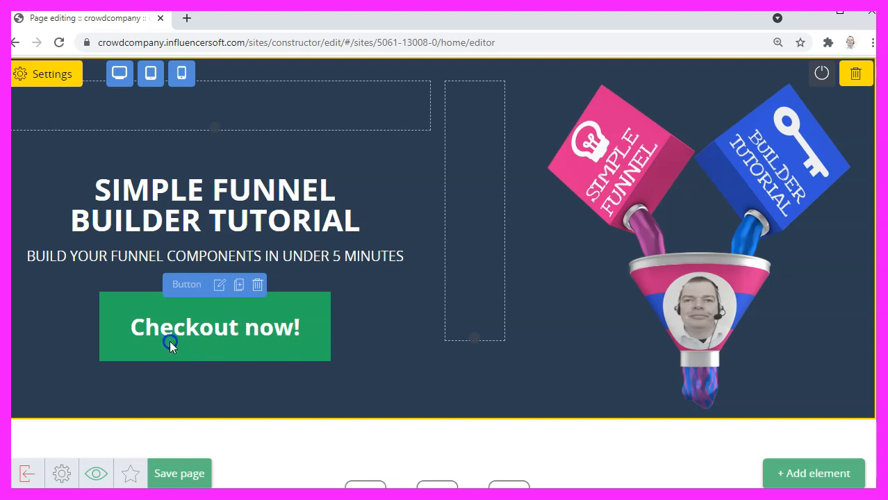
Switch the header section on and save the page.
{"action": "left_click", "coordinate": [174, 475]}
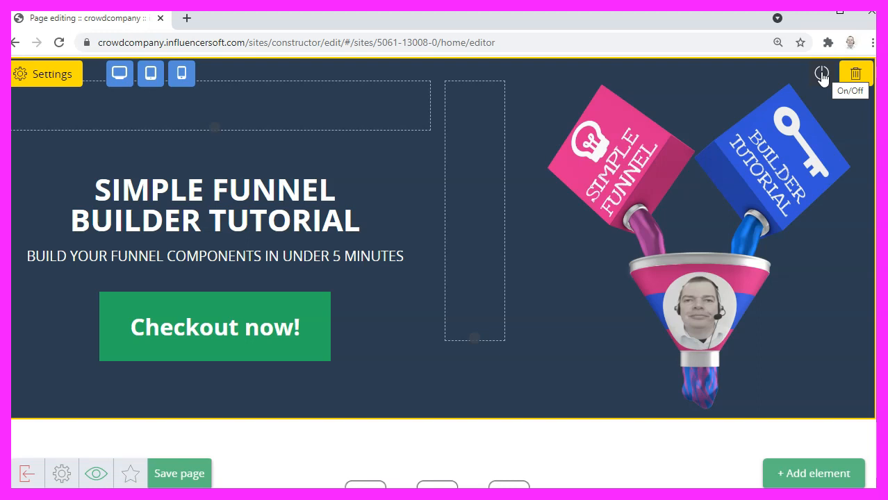
{"action": "left_click", "coordinate": [821, 75]}
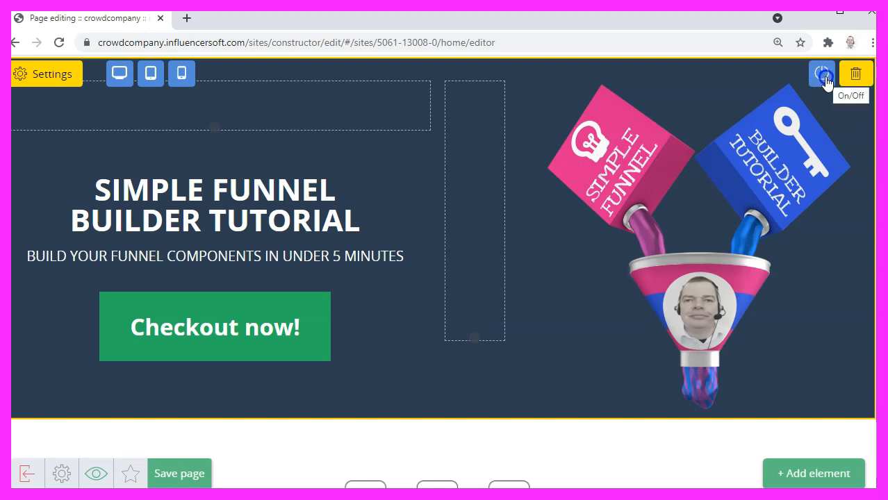
{"action": "left_click", "coordinate": [200, 478]}
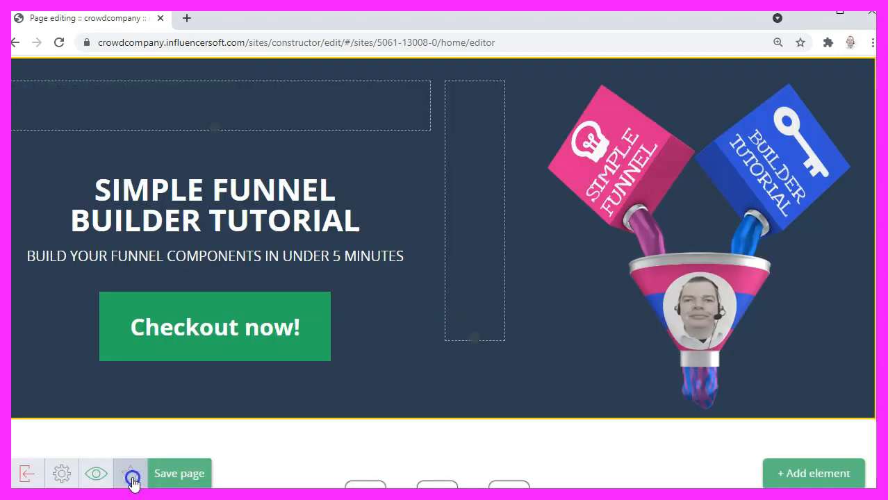
Save the page as an own template named "Crowdcompany Header", using the same text as its description.
{"action": "left_click", "coordinate": [132, 478]}
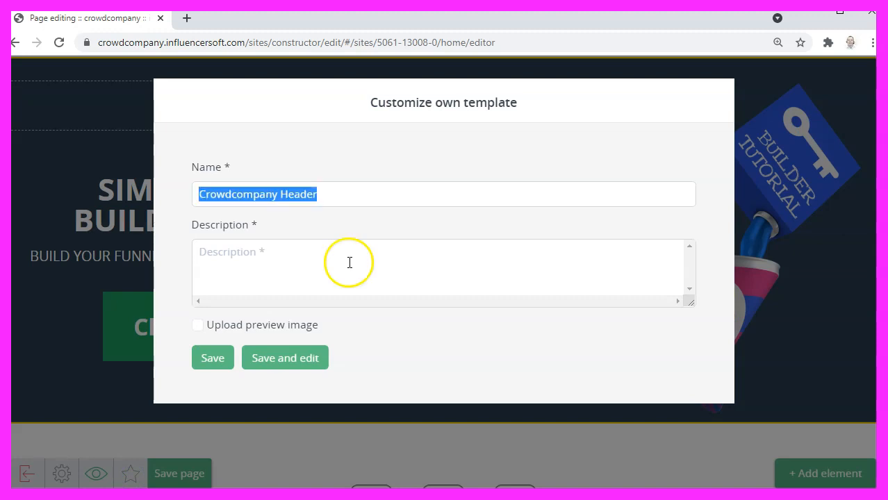
{"action": "left_click", "coordinate": [349, 263]}
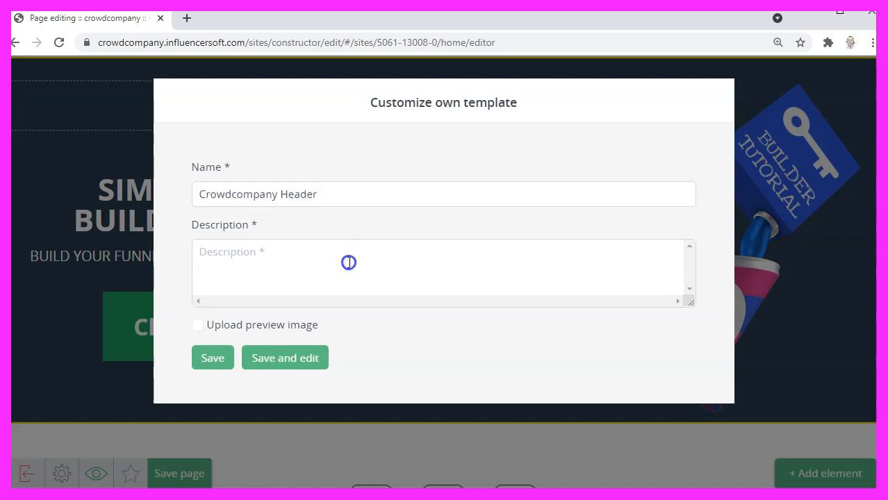
{"action": "key", "text": "ctrl+v"}
{"action": "left_click", "coordinate": [214, 360]}
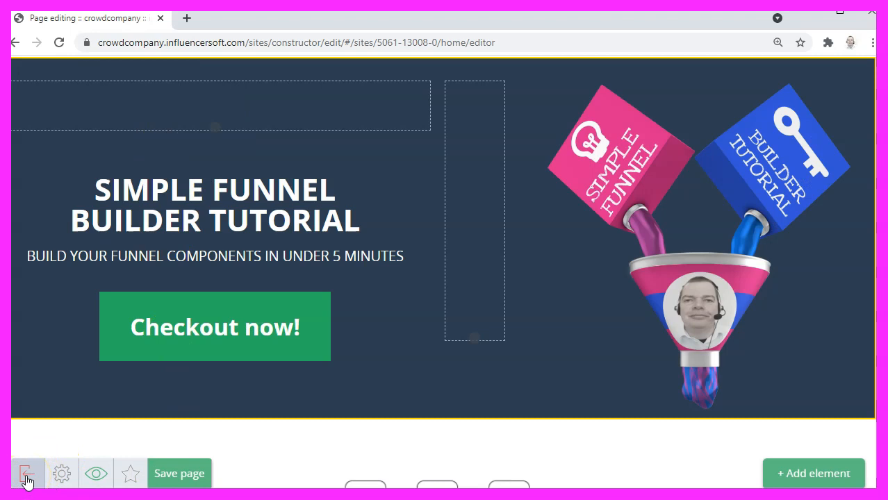
Exit the page editor and view the published page at funnelbuildertutorial.com.
{"action": "left_click", "coordinate": [26, 480]}
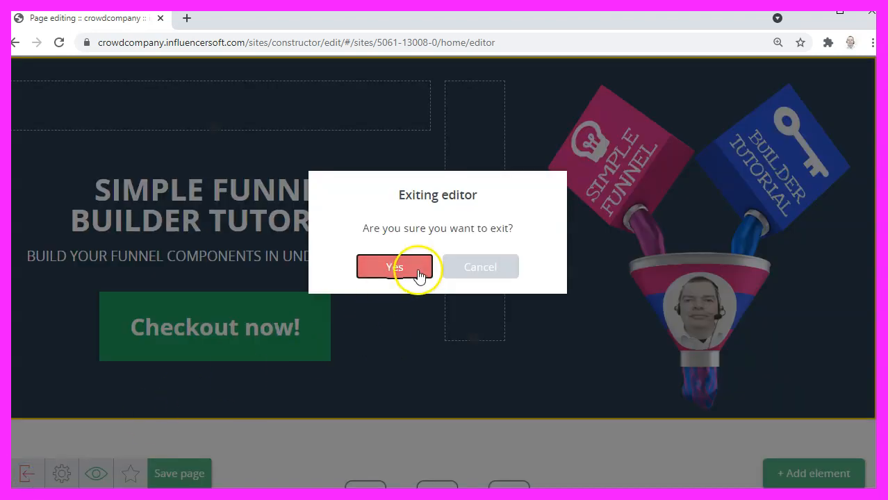
{"action": "left_click", "coordinate": [396, 268]}
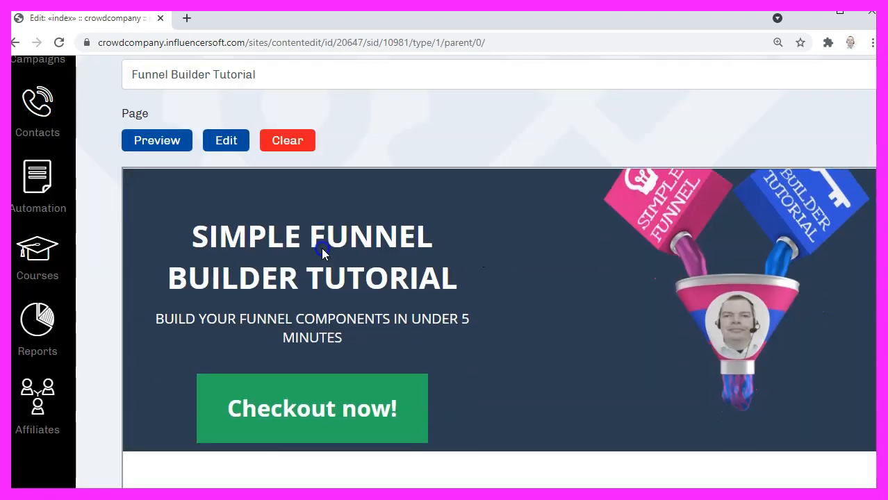
{"action": "scroll", "coordinate": [292, 305], "scroll_direction": "up", "scroll_amount": 5}
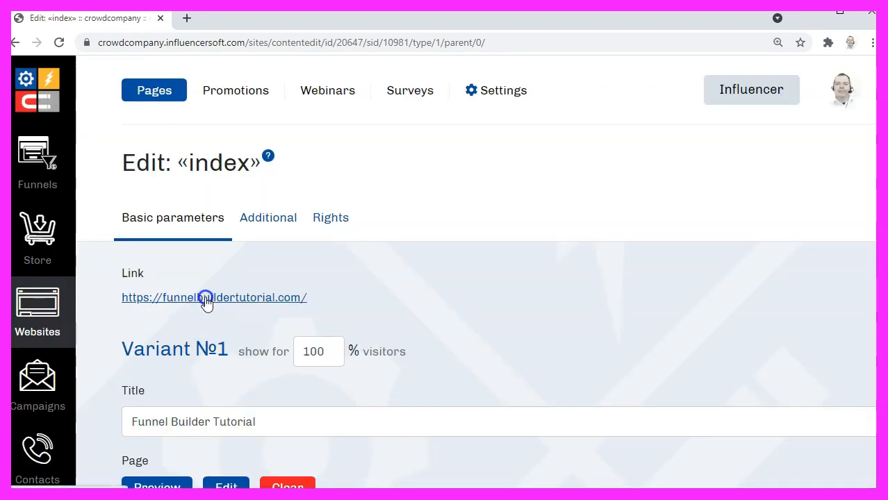
{"action": "left_click", "coordinate": [205, 301]}
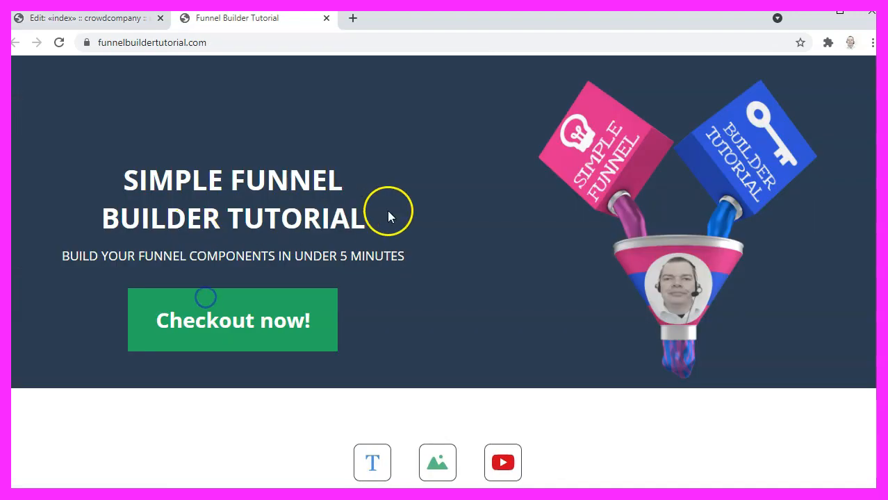
{"action": "scroll", "coordinate": [487, 183], "scroll_direction": "down", "scroll_amount": 1}
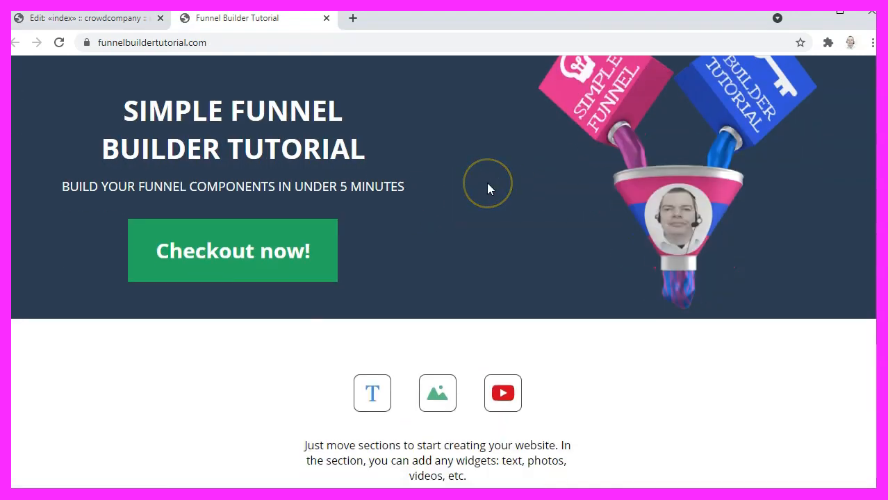
{"action": "scroll", "coordinate": [486, 182], "scroll_direction": "down", "scroll_amount": 3}
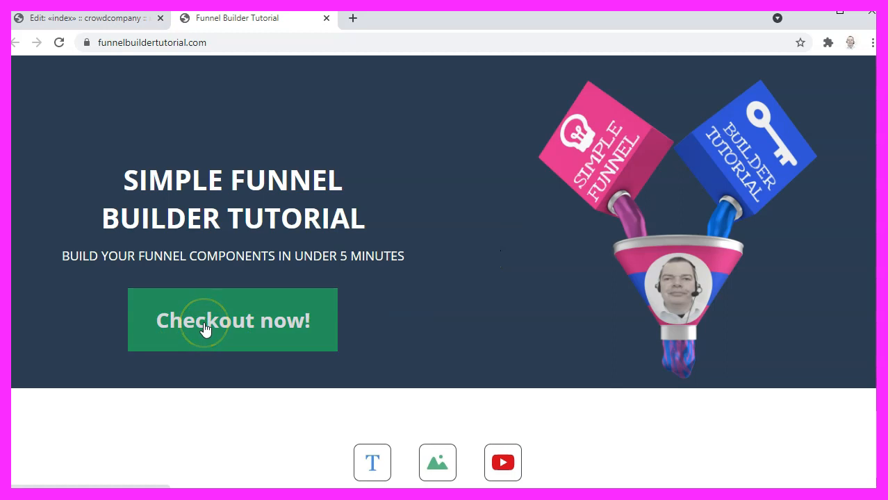
Return to the main page in the page editor and save it.
{"action": "scroll", "coordinate": [425, 164], "scroll_direction": "down", "scroll_amount": 4}
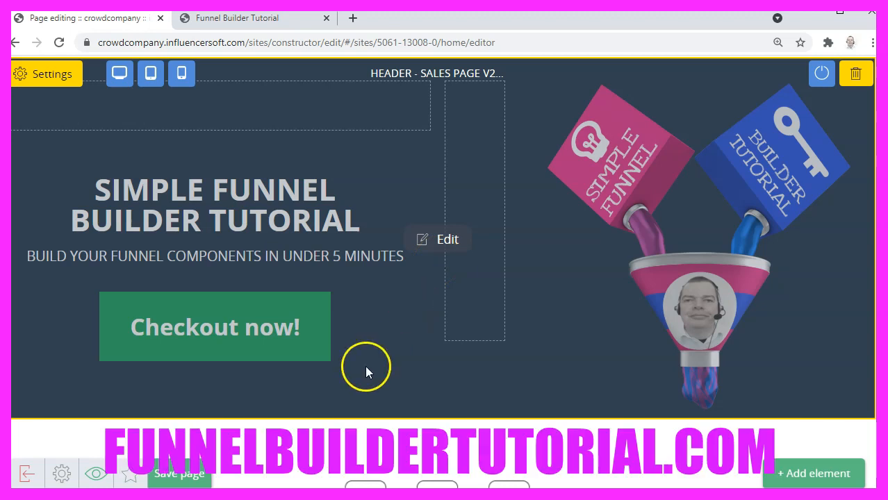
{"action": "left_click", "coordinate": [186, 477]}
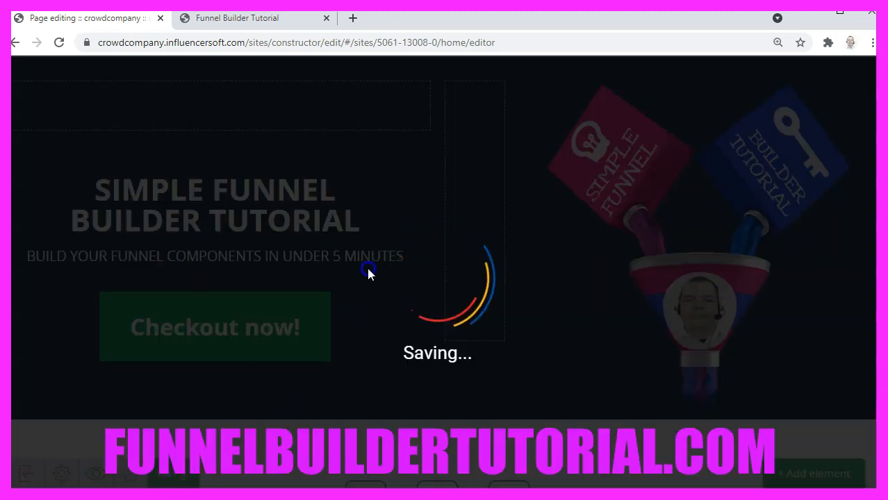